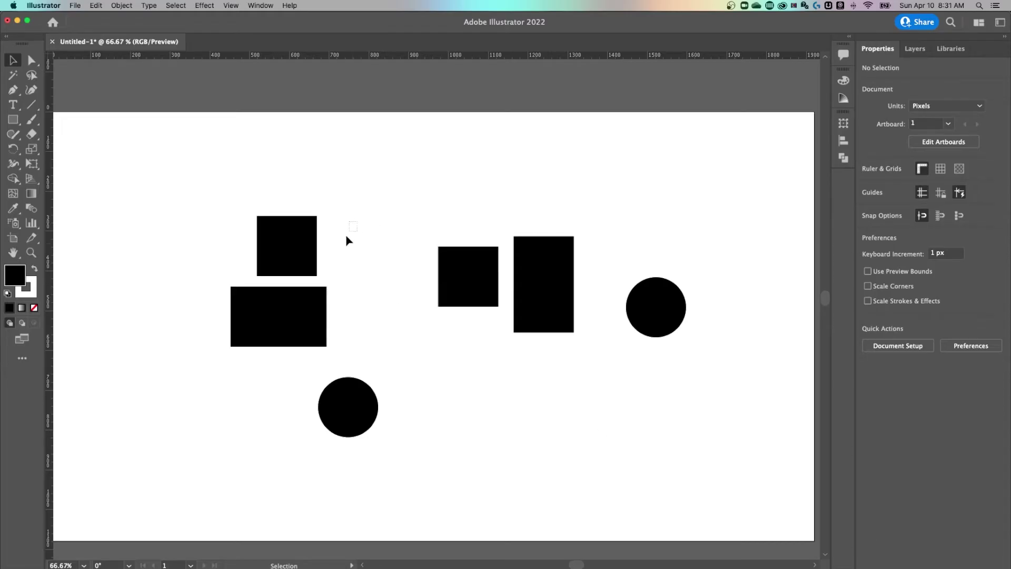
# Select the left square, rectangle and circle and align them along their right edges
pyautogui.moveTo(346, 236); pyautogui.dragTo(267, 392)
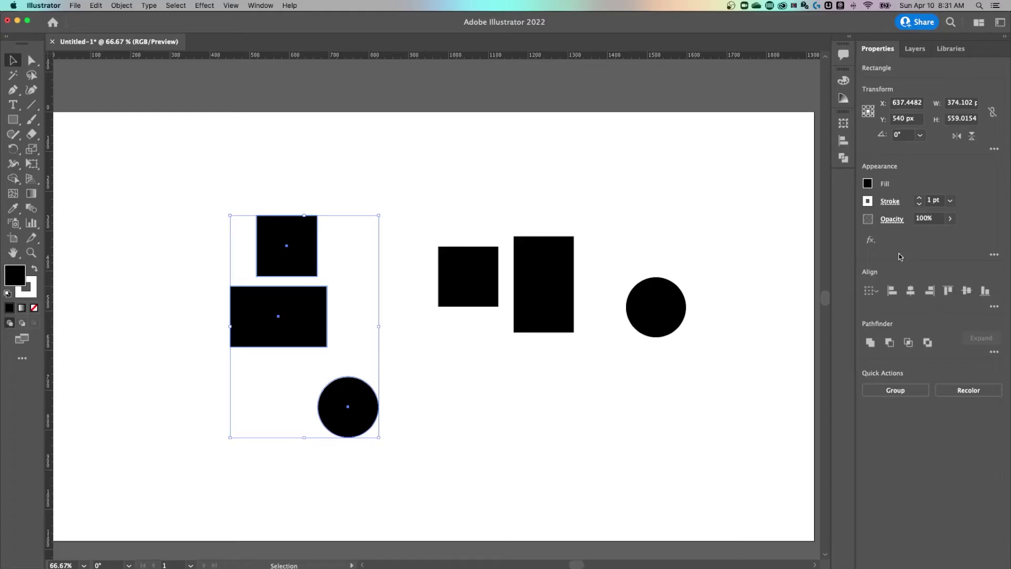
pyautogui.click(256, 6)
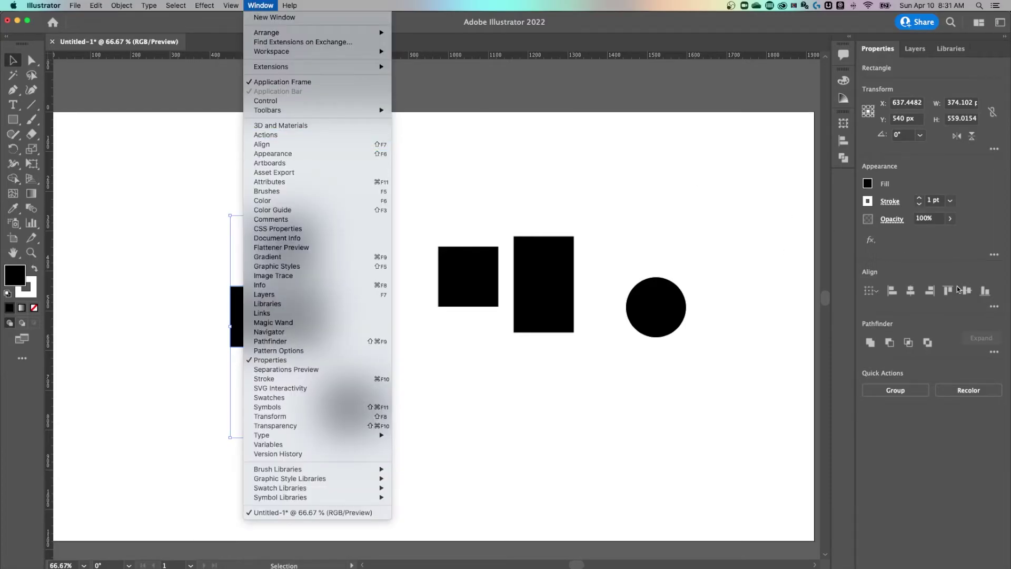
pyautogui.click(903, 262)
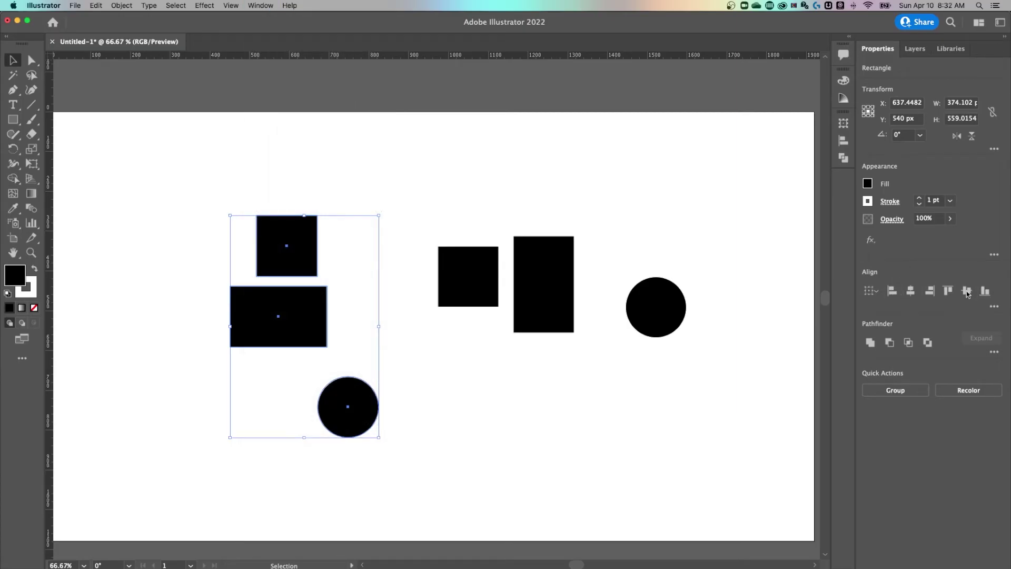
pyautogui.click(891, 290)
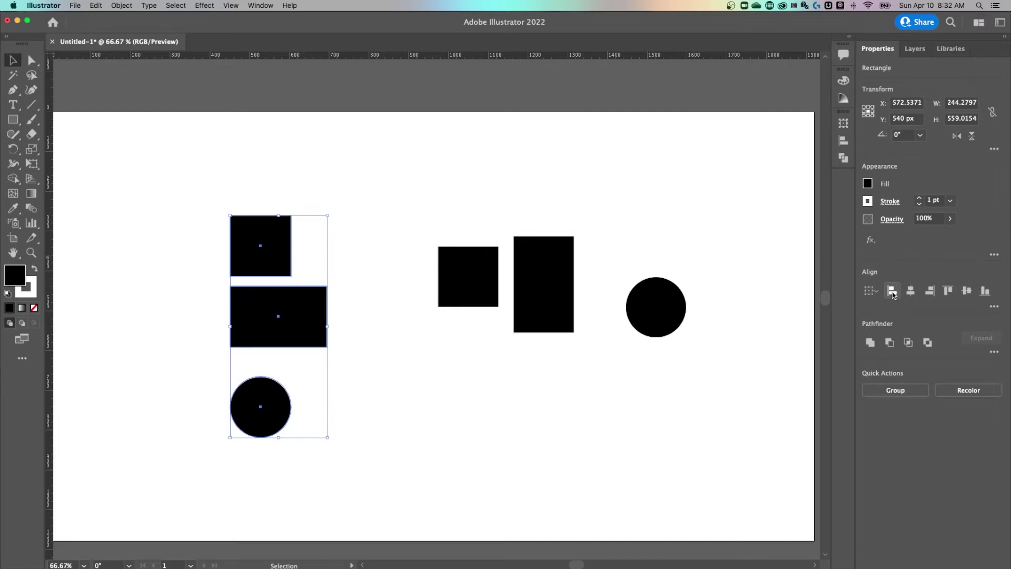
pyautogui.click(913, 293)
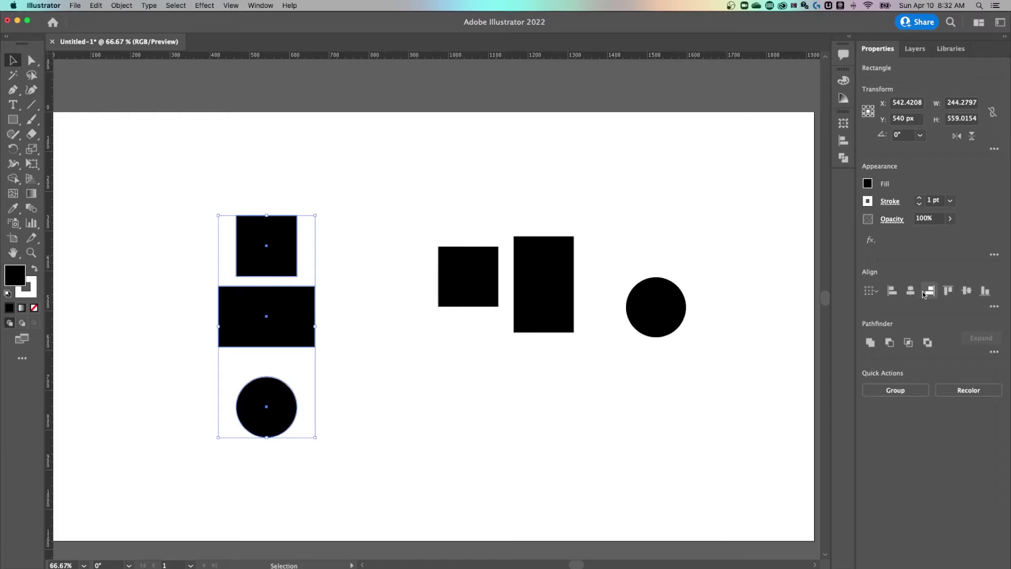
pyautogui.click(930, 293)
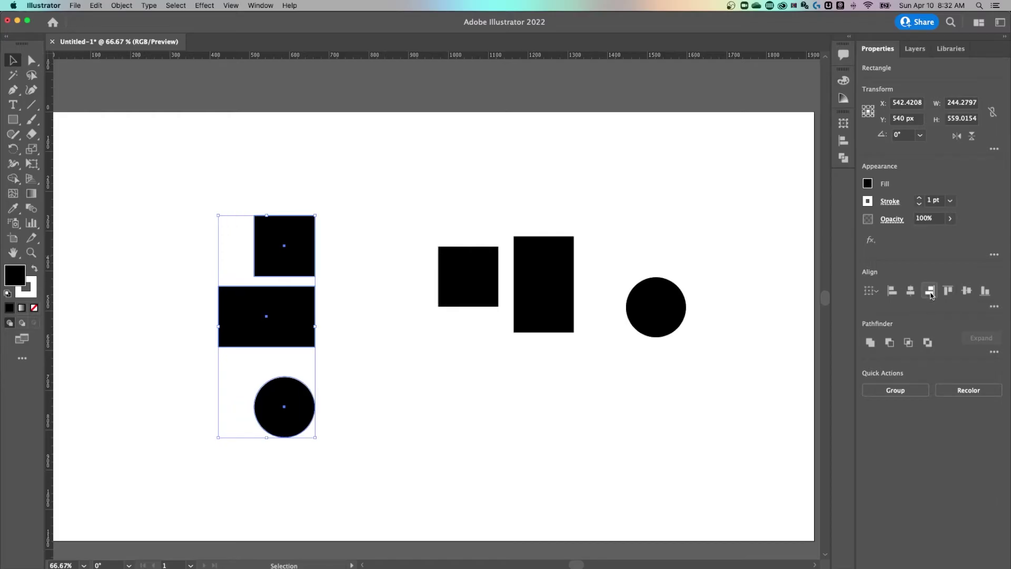
pyautogui.click(892, 291)
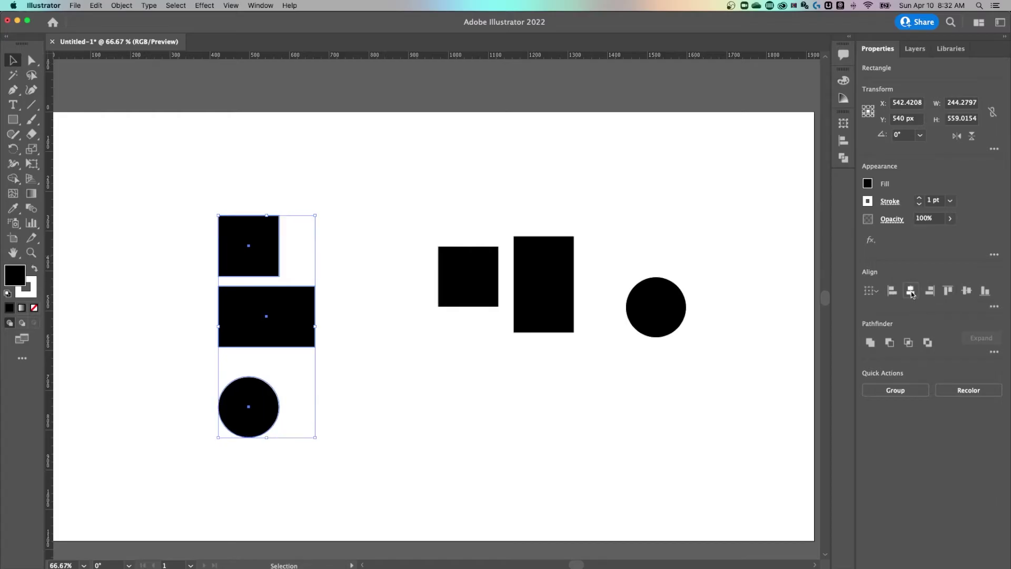
pyautogui.click(910, 291)
pyautogui.click(930, 291)
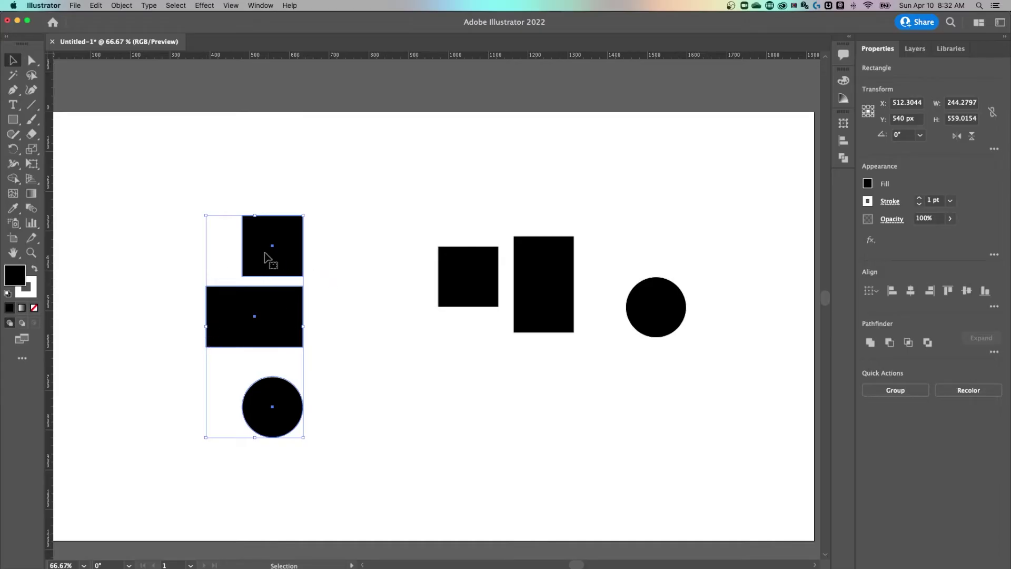
# Top-align the three right shapes and space them evenly by horizontal centres
pyautogui.moveTo(383, 212); pyautogui.dragTo(743, 337)
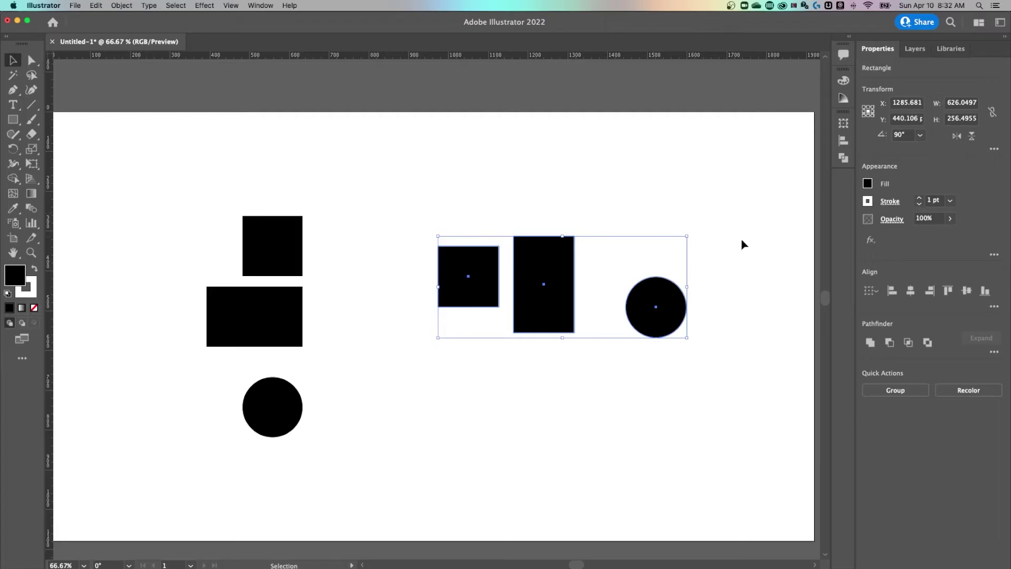
pyautogui.click(948, 290)
pyautogui.click(966, 291)
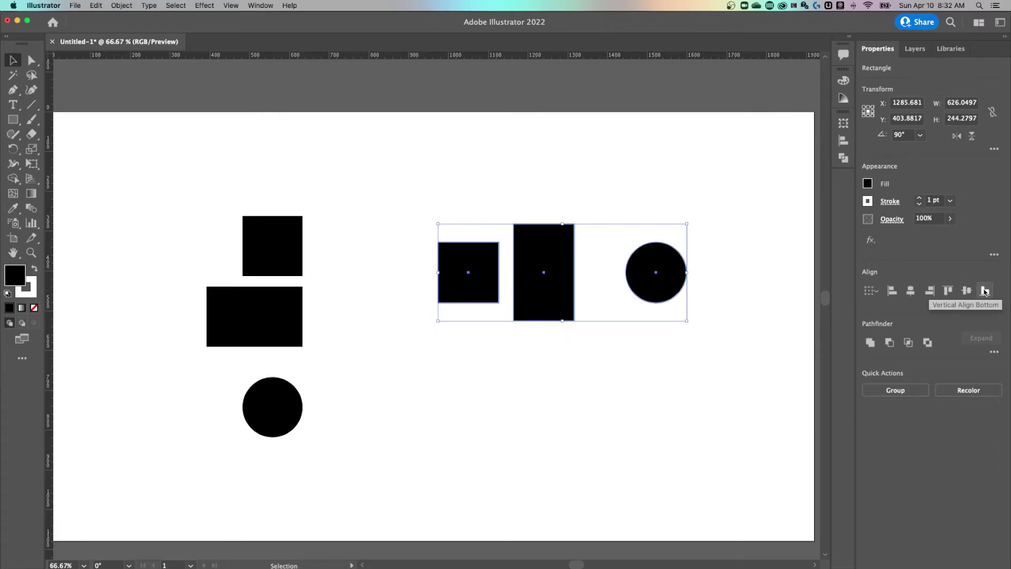
pyautogui.click(984, 291)
pyautogui.click(967, 291)
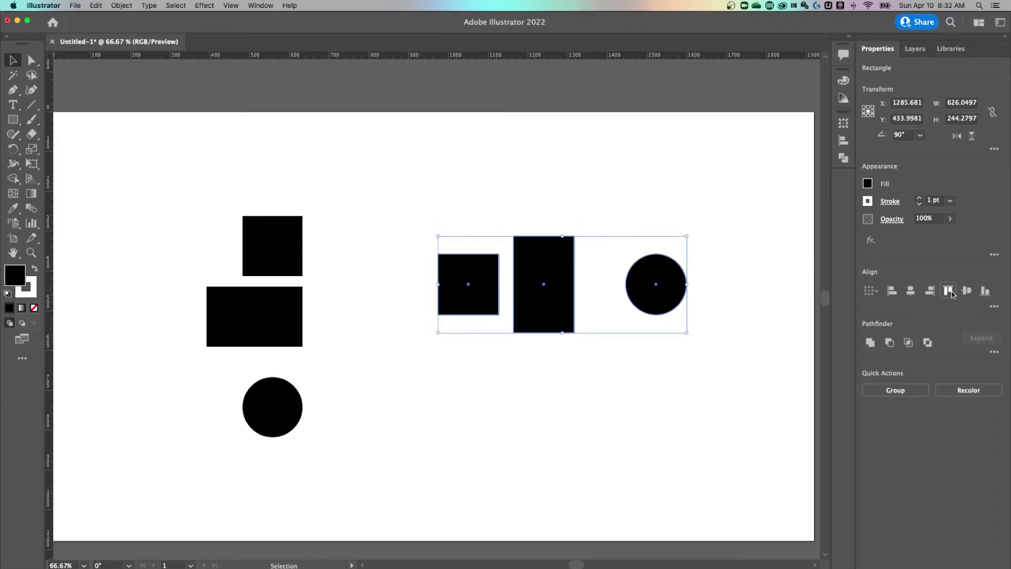
pyautogui.click(949, 293)
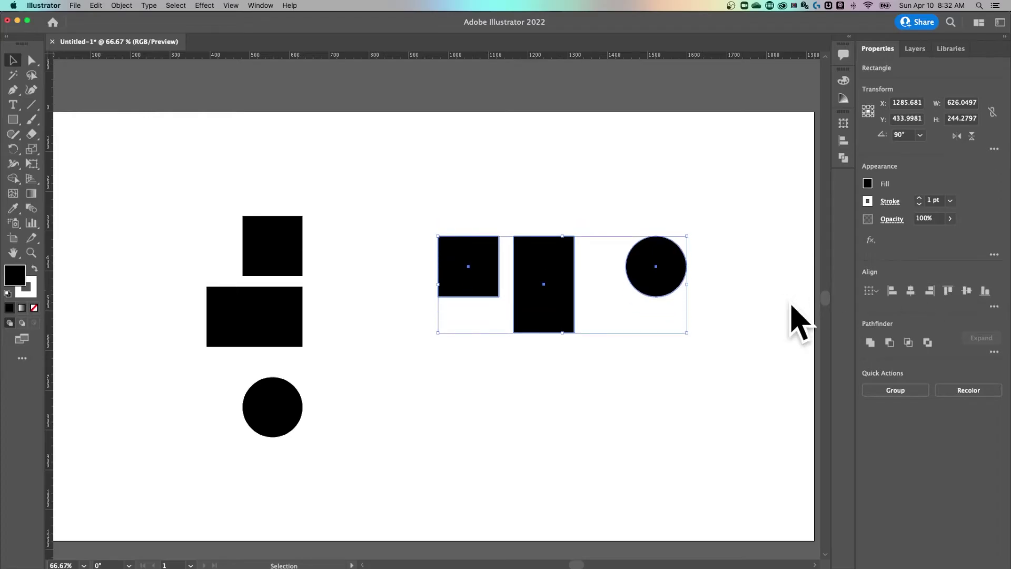
pyautogui.click(994, 308)
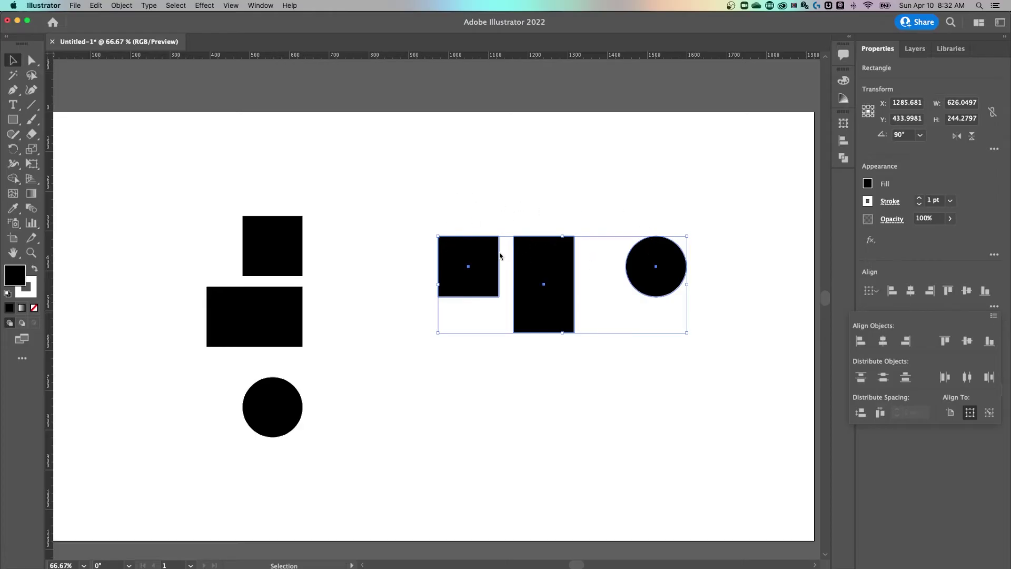
pyautogui.click(969, 379)
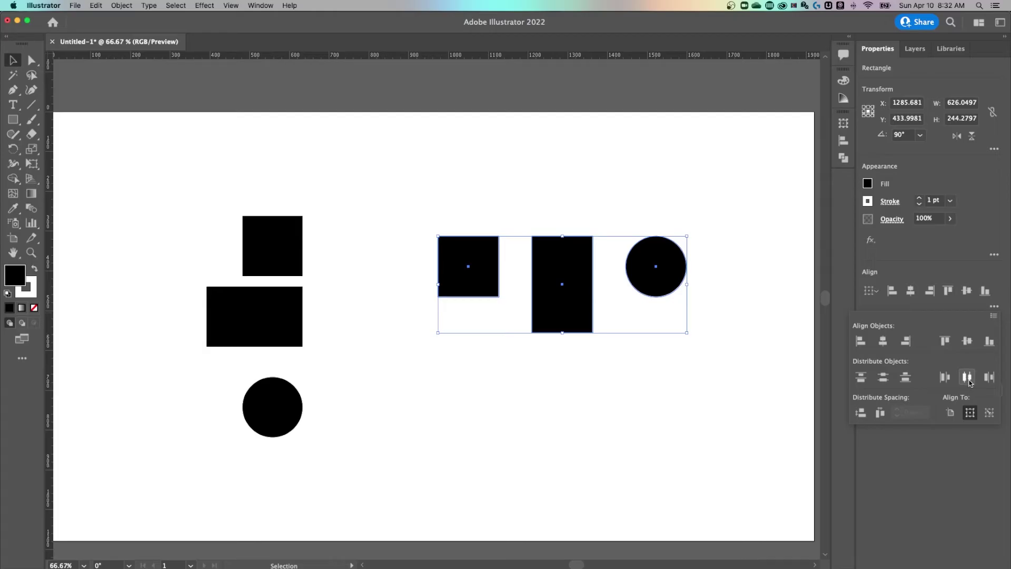
# Distribute the left square, rectangle and circle evenly by vertical centres, then deselect
pyautogui.moveTo(321, 255); pyautogui.dragTo(244, 463)
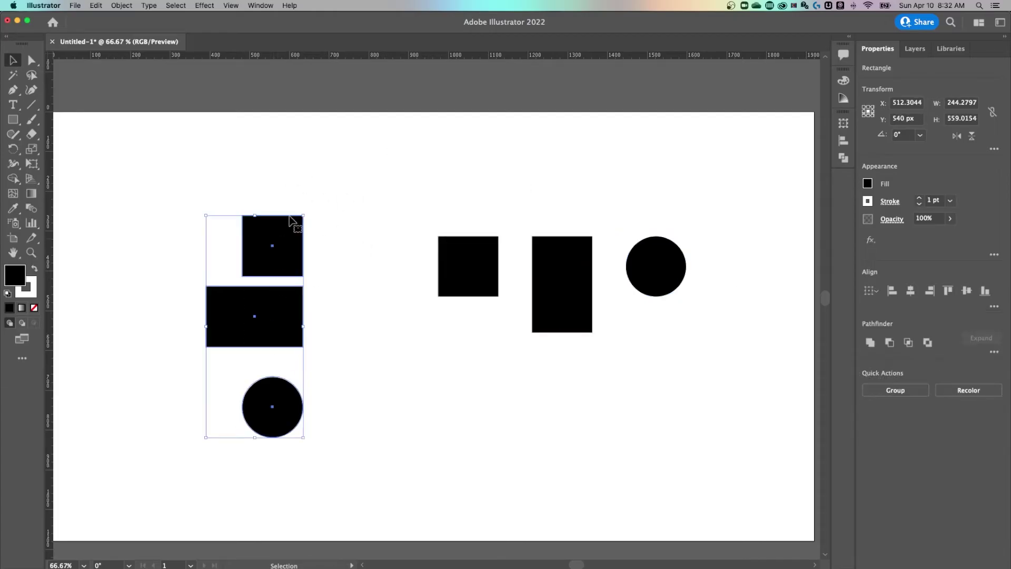
pyautogui.click(995, 306)
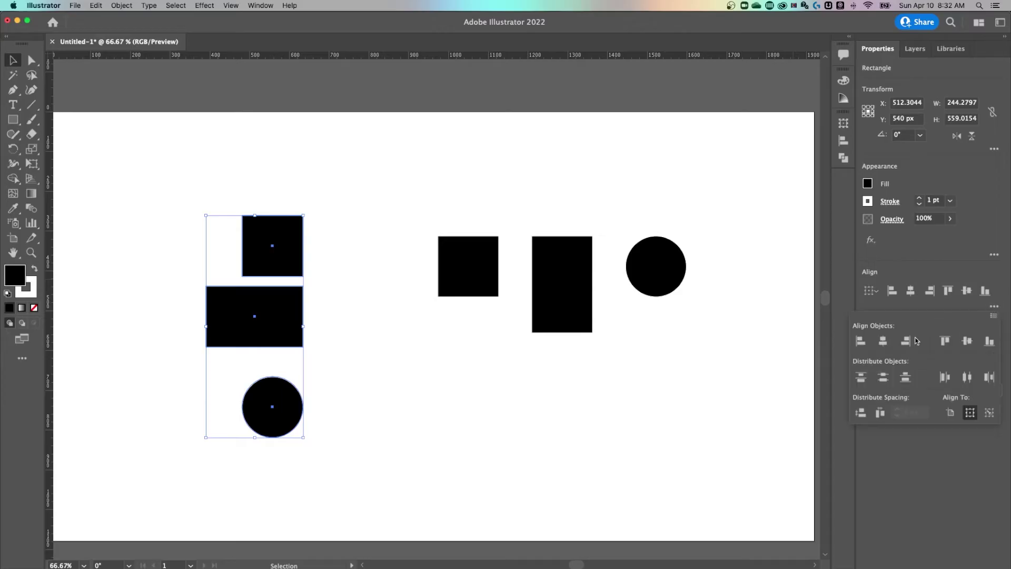
pyautogui.click(883, 379)
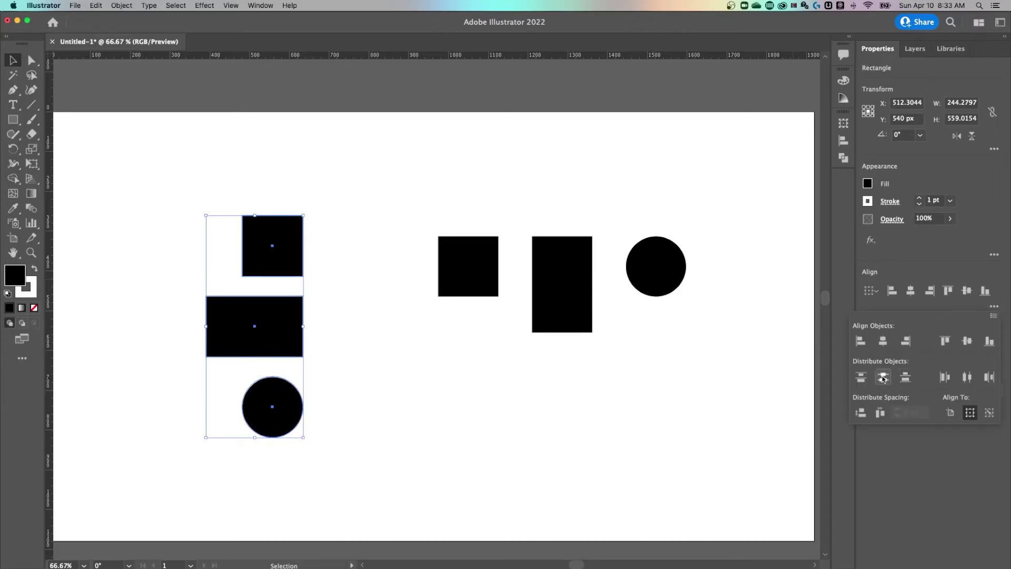
pyautogui.click(373, 272)
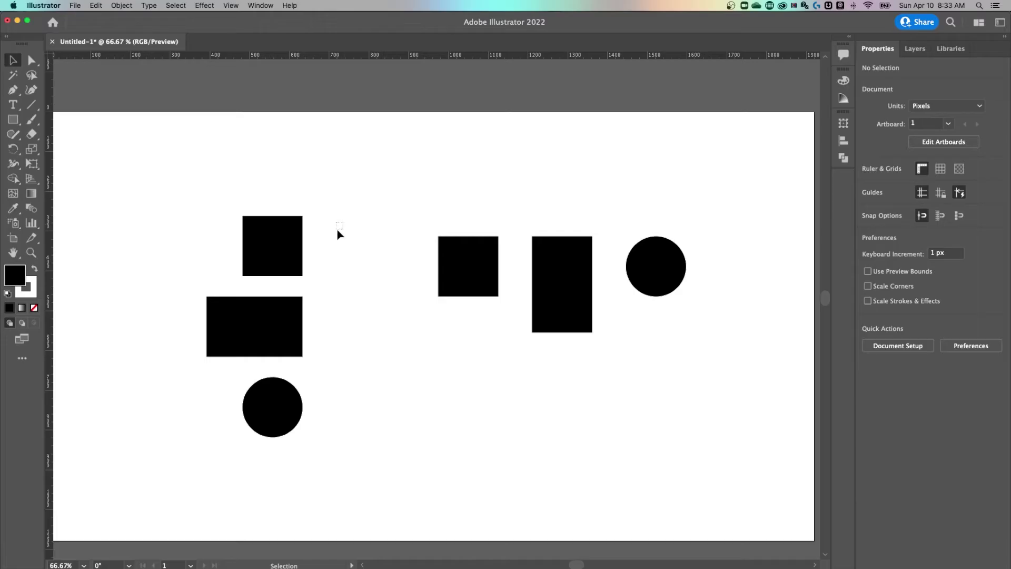
# Shift the top-left square right, nudge the rectangle up, and select both with the rectangle as key object
pyautogui.moveTo(268, 255); pyautogui.dragTo(340, 256)
pyautogui.moveTo(276, 321); pyautogui.dragTo(278, 314)
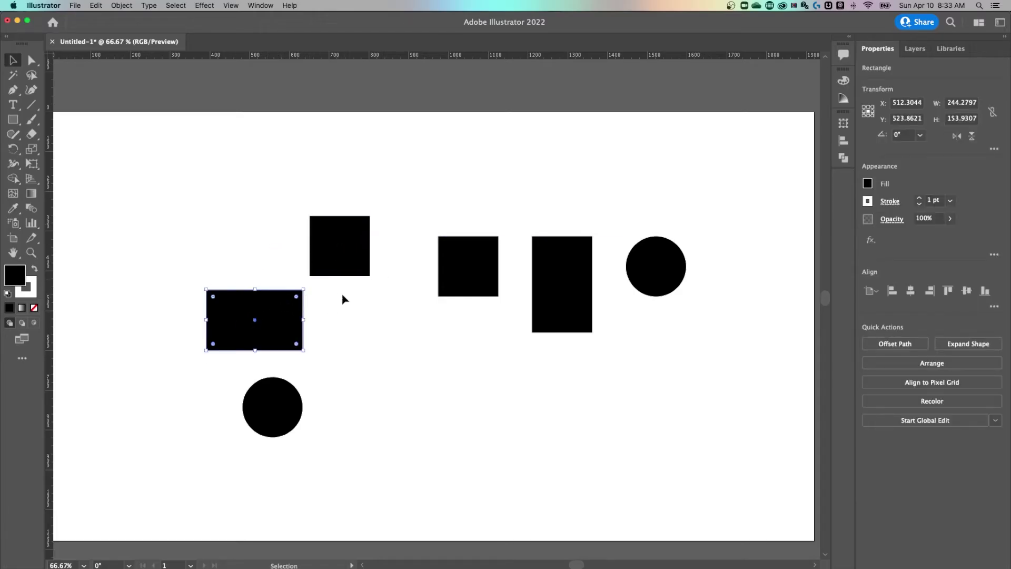
pyautogui.keyDown('shift'); pyautogui.click(322, 232); pyautogui.keyUp('shift')
pyautogui.click(345, 241)
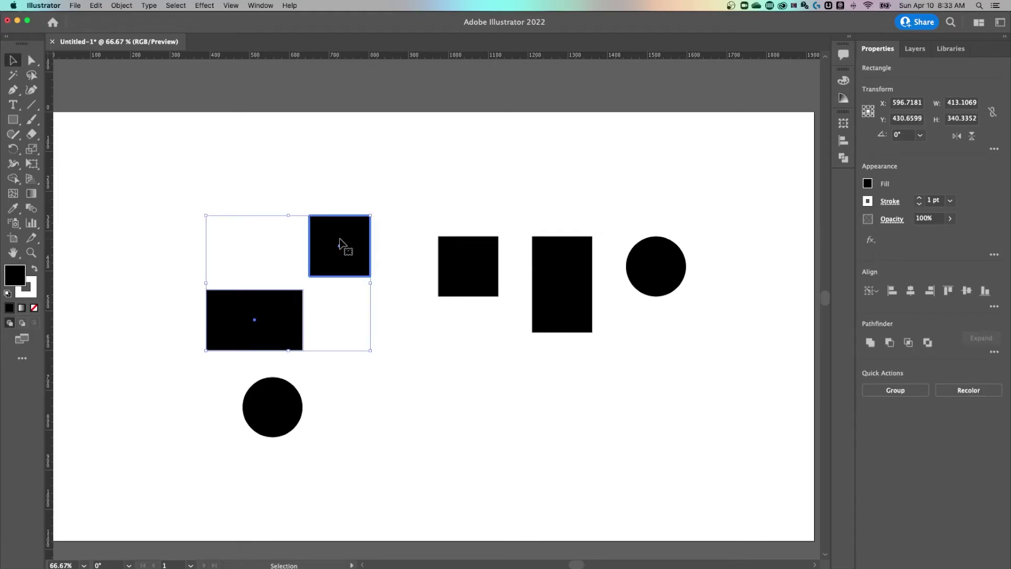
pyautogui.click(290, 329)
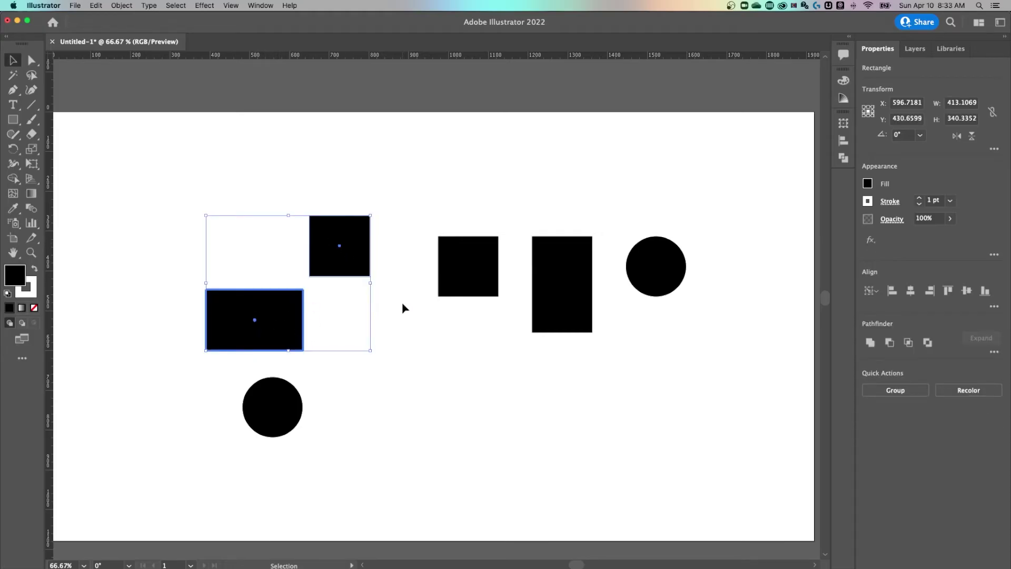
pyautogui.click(389, 307)
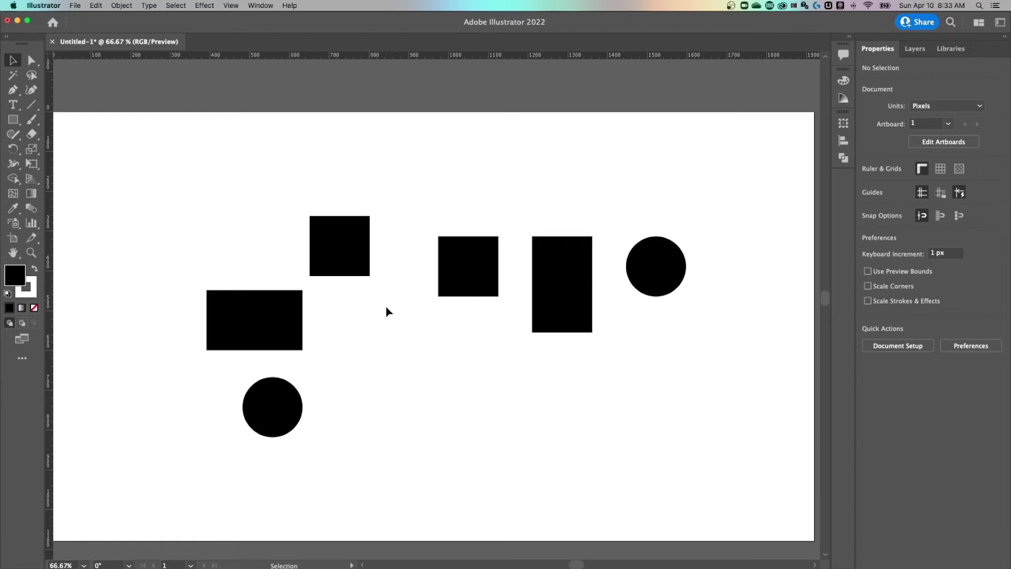
pyautogui.moveTo(387, 309); pyautogui.dragTo(242, 221)
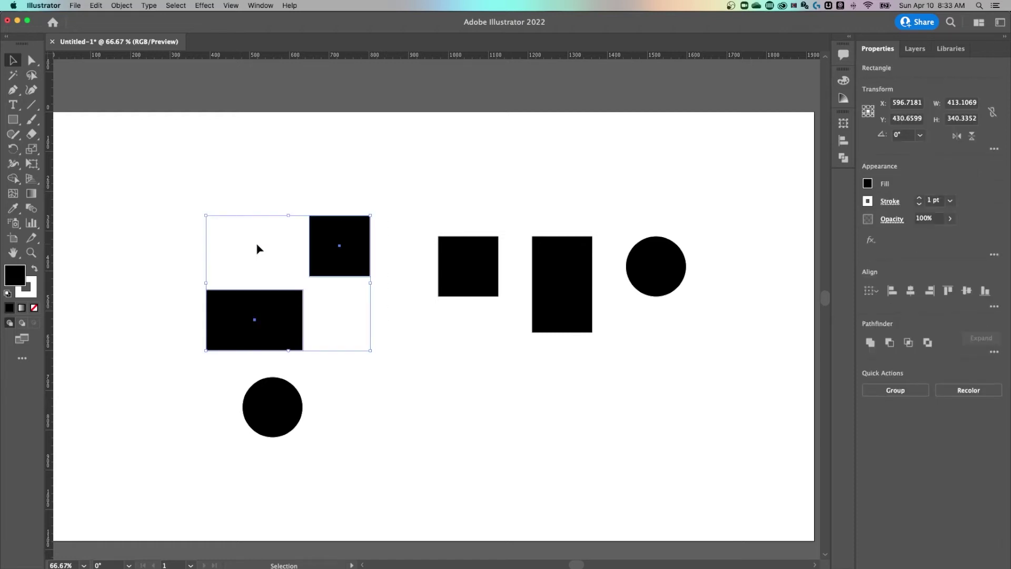
pyautogui.click(245, 308)
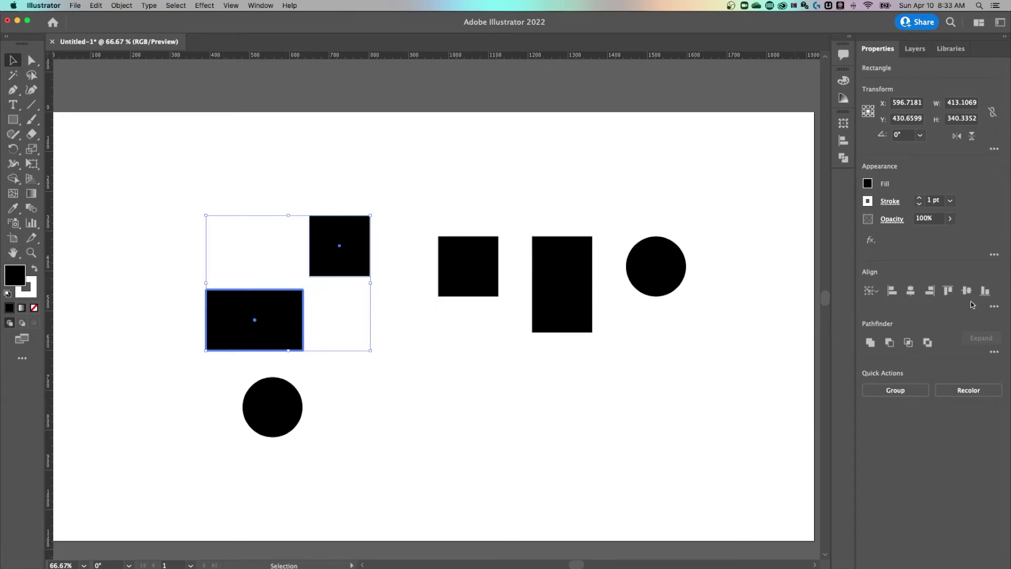
# Try left, right and centre horizontal alignment of the square to the rectangle, then deselect
pyautogui.click(995, 308)
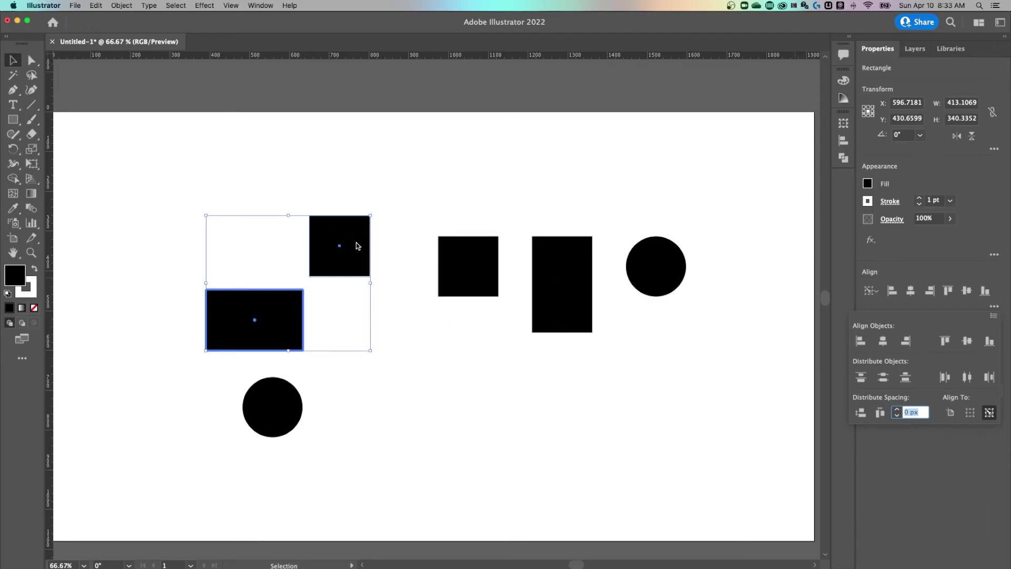
pyautogui.click(860, 341)
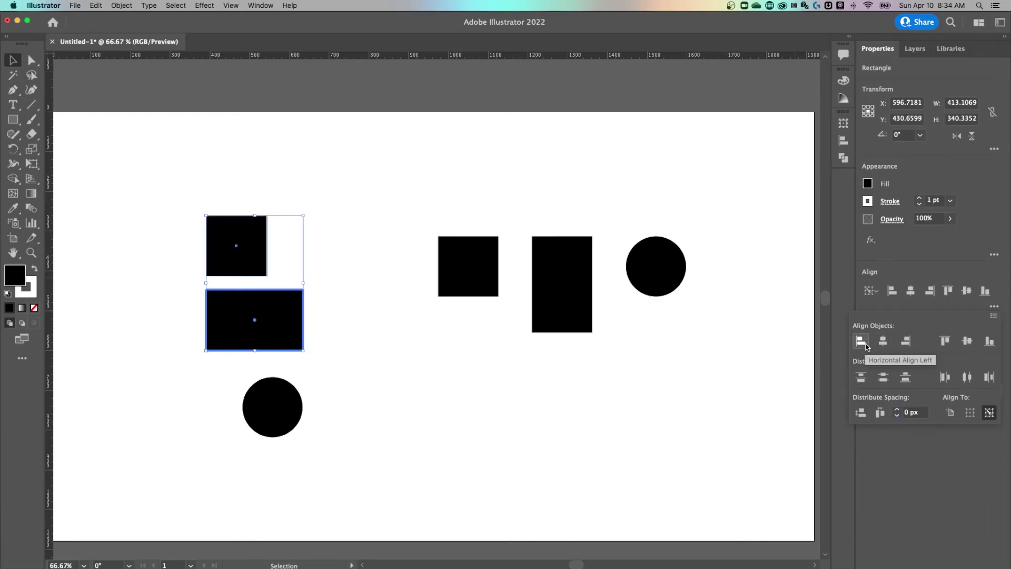
pyautogui.click(904, 341)
pyautogui.click(883, 341)
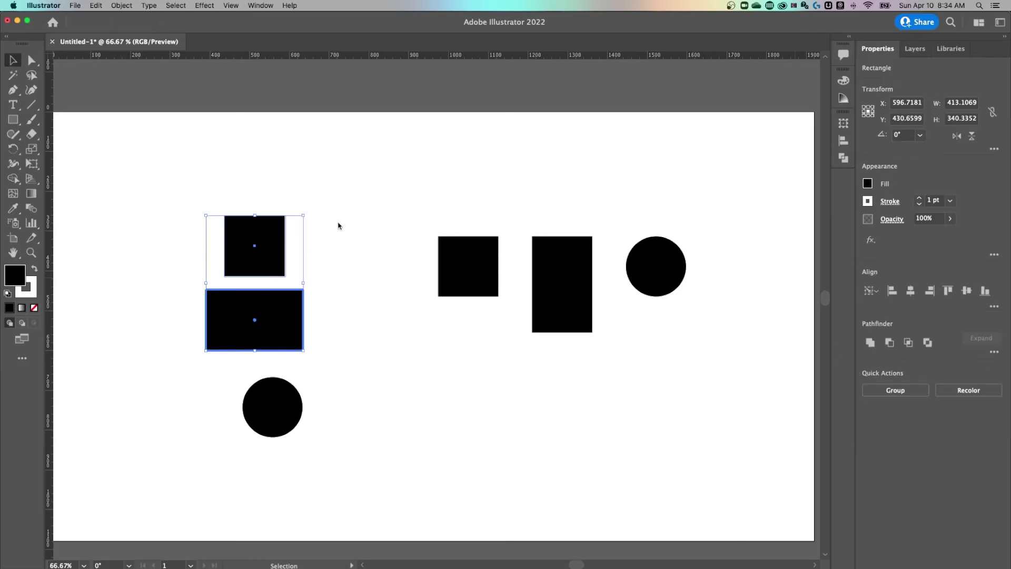
pyautogui.click(306, 200)
# Move the small square right and undo a trial centring of it with the rectangle
pyautogui.moveTo(279, 245); pyautogui.dragTo(385, 245)
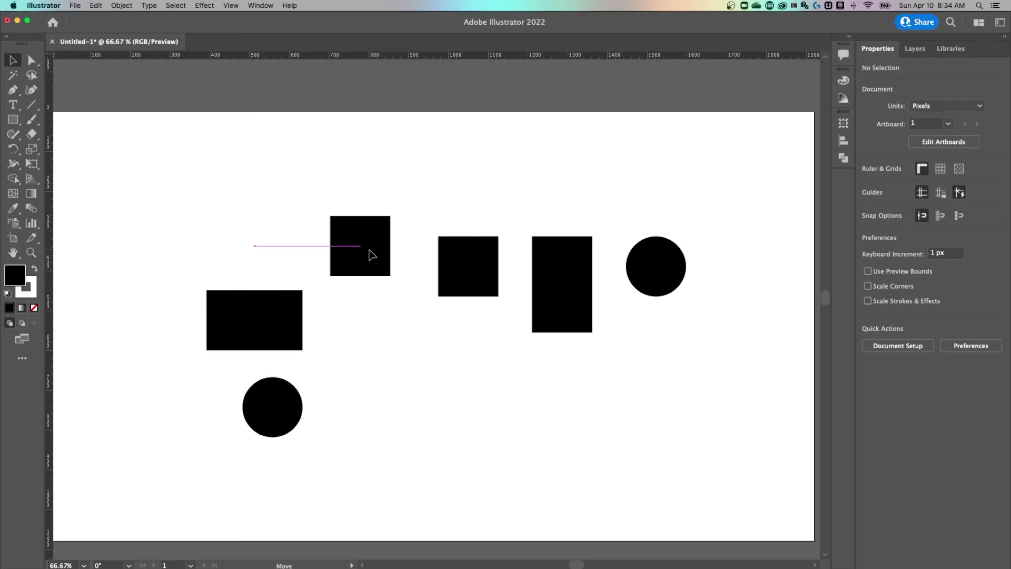
pyautogui.moveTo(242, 174); pyautogui.dragTo(352, 328)
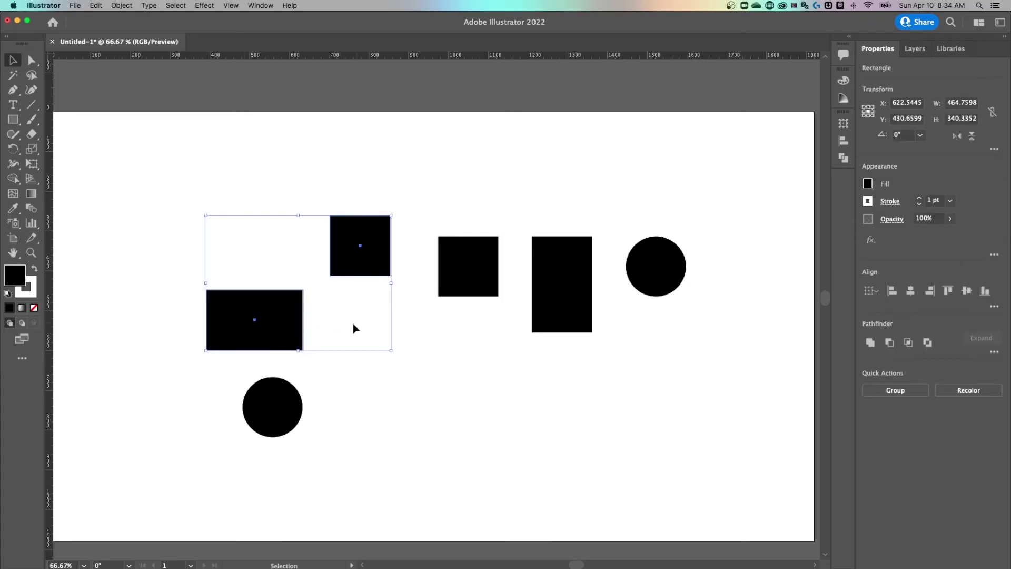
pyautogui.click(911, 291)
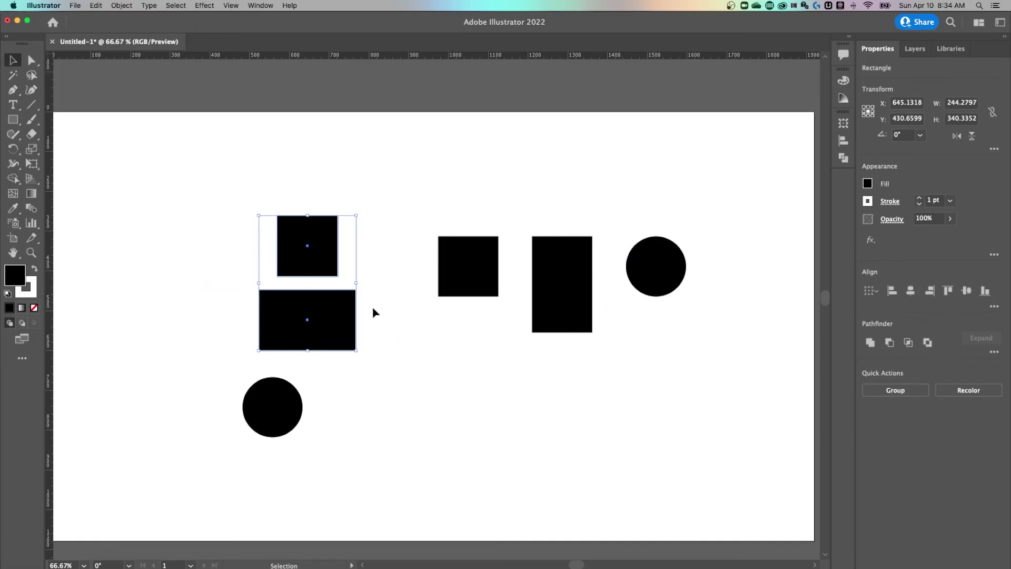
pyautogui.press('a')
pyautogui.press('super+z')
pyautogui.press('v')
# Centre the rectangle and circle horizontally on the small square as key object
pyautogui.click(370, 230)
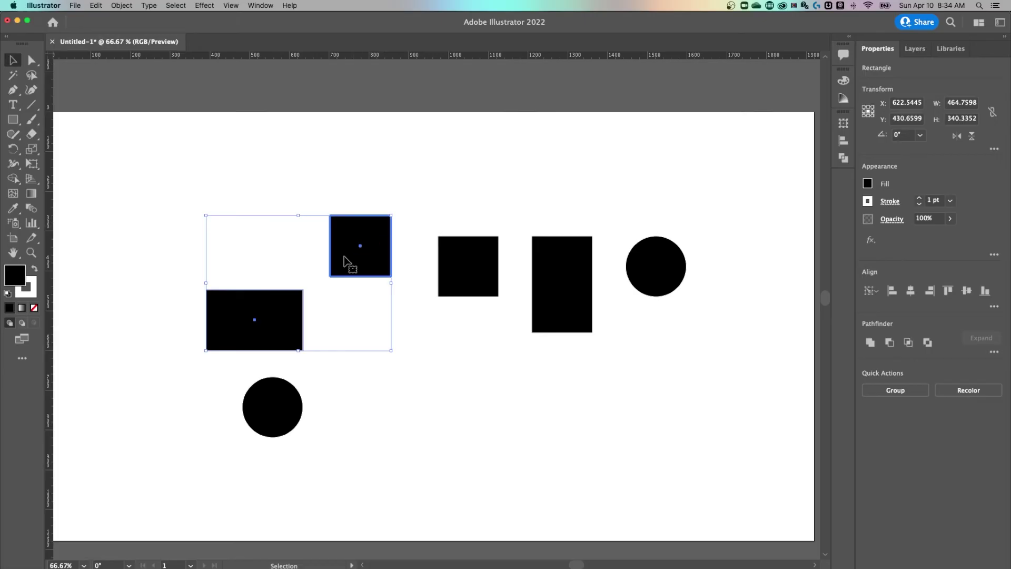
pyautogui.moveTo(380, 177); pyautogui.dragTo(222, 427)
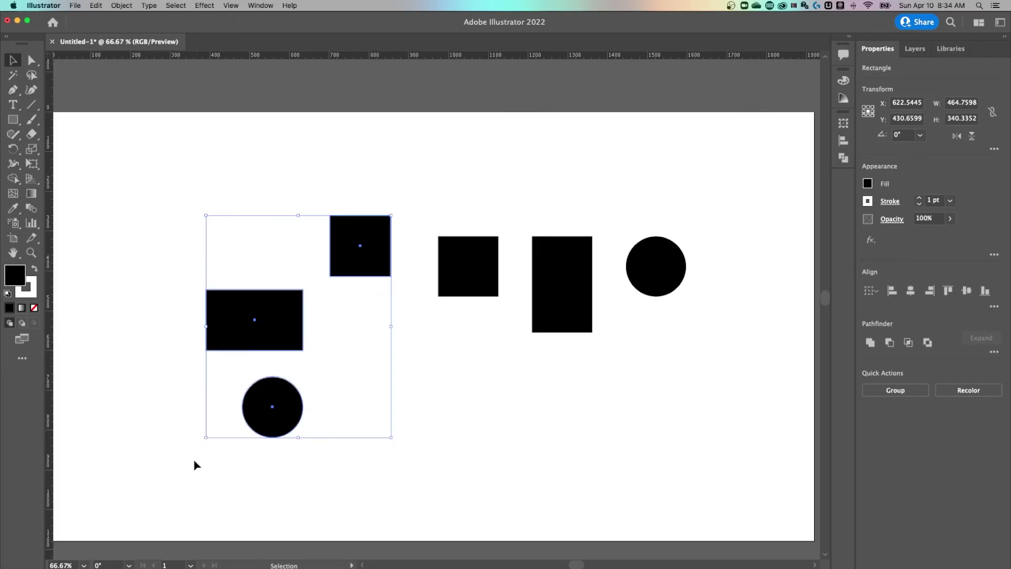
pyautogui.click(351, 232)
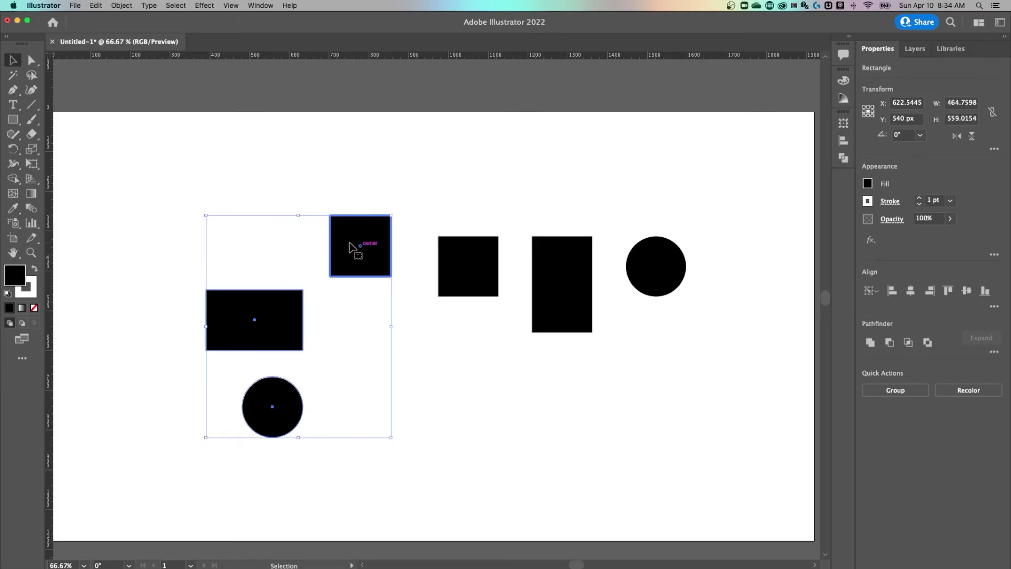
pyautogui.click(910, 291)
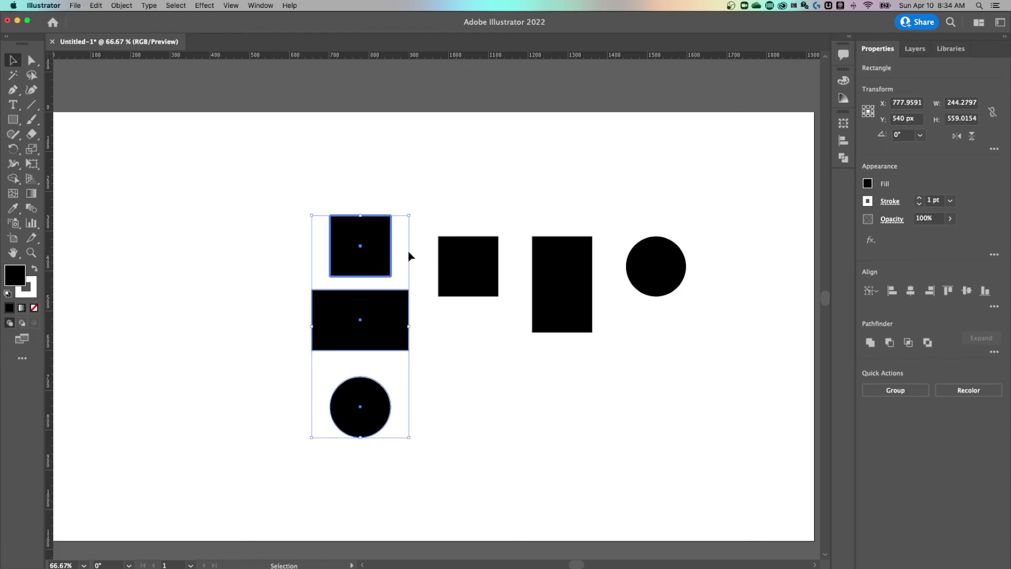
# Add point text 'TEXT' to the artboard and scale it up toward the lower right
pyautogui.click(384, 202)
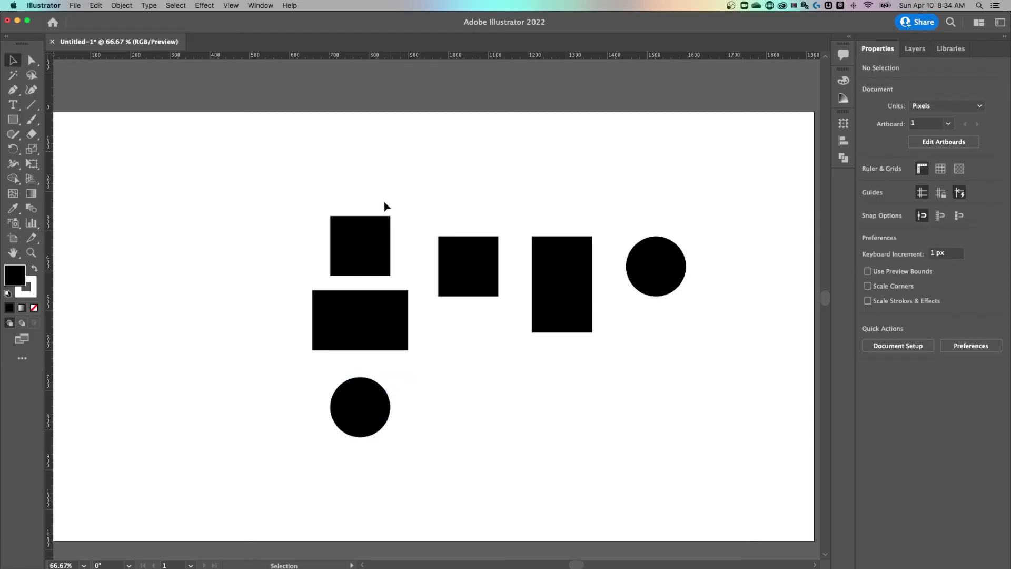
pyautogui.scroll(-1, 478, 402)
pyautogui.press('t')
pyautogui.click(497, 396)
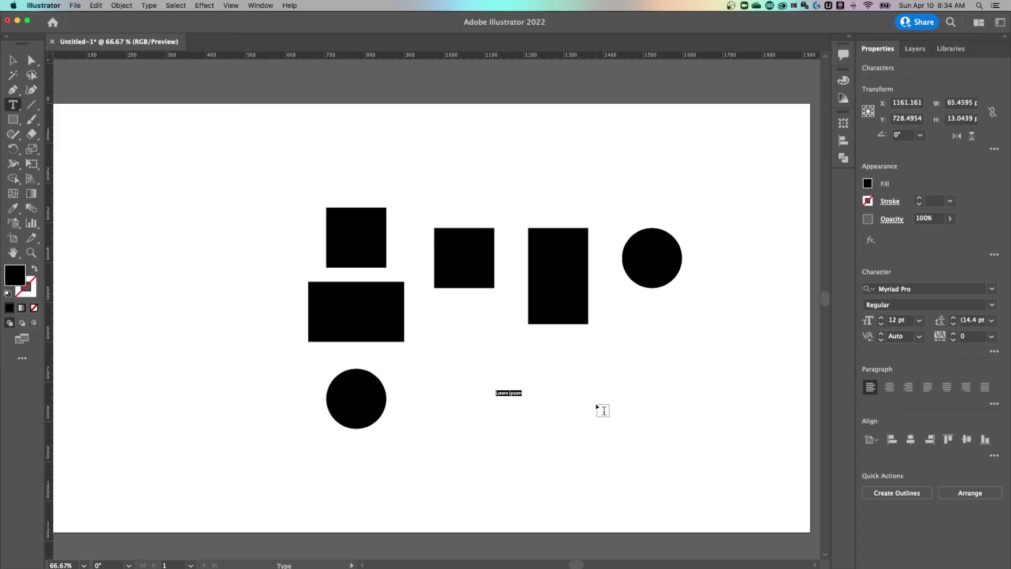
pyautogui.write('TEXT')
pyautogui.press('Escape')
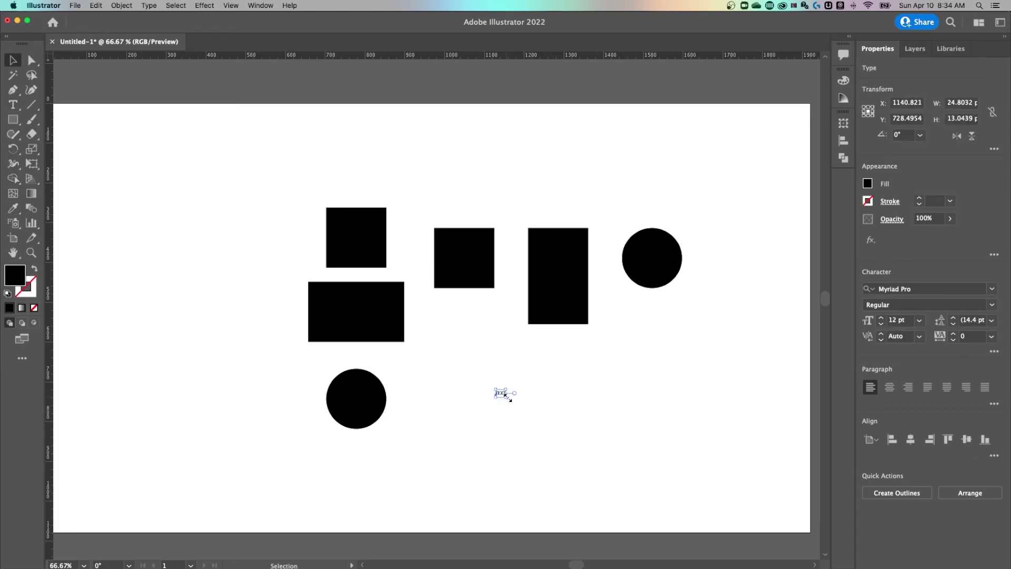
pyautogui.moveTo(509, 399); pyautogui.dragTo(619, 386)
# Move the right circle up near the artboard top and select the tall rectangle with TEXT
pyautogui.click(555, 263)
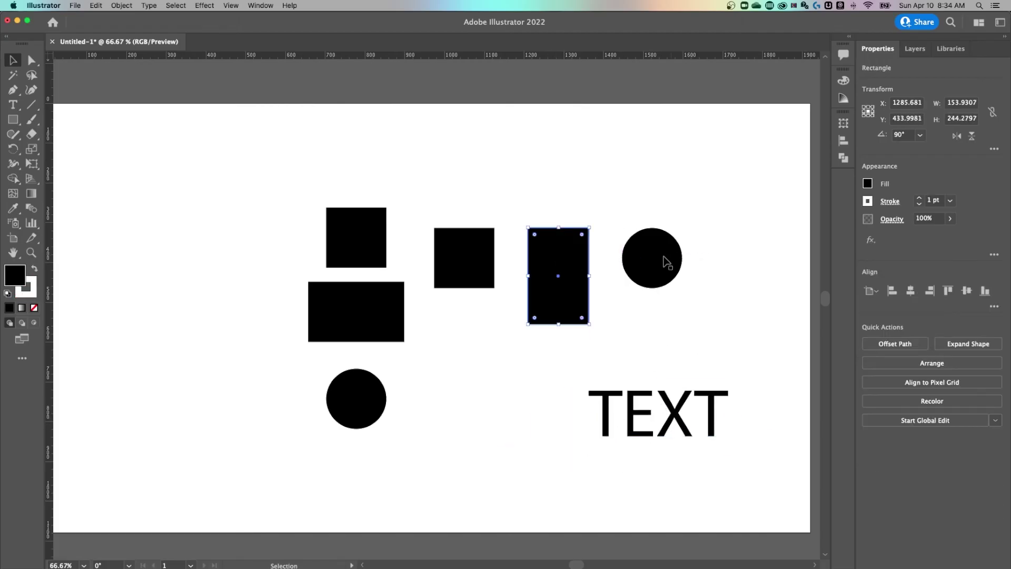
pyautogui.moveTo(666, 262); pyautogui.dragTo(547, 159)
pyautogui.click(582, 287)
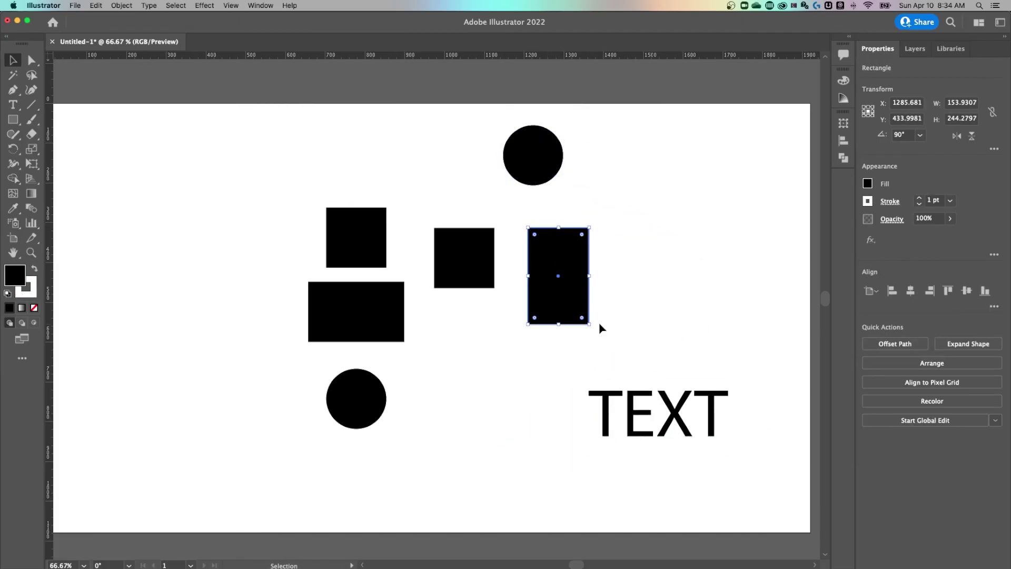
pyautogui.moveTo(721, 235); pyautogui.dragTo(549, 448)
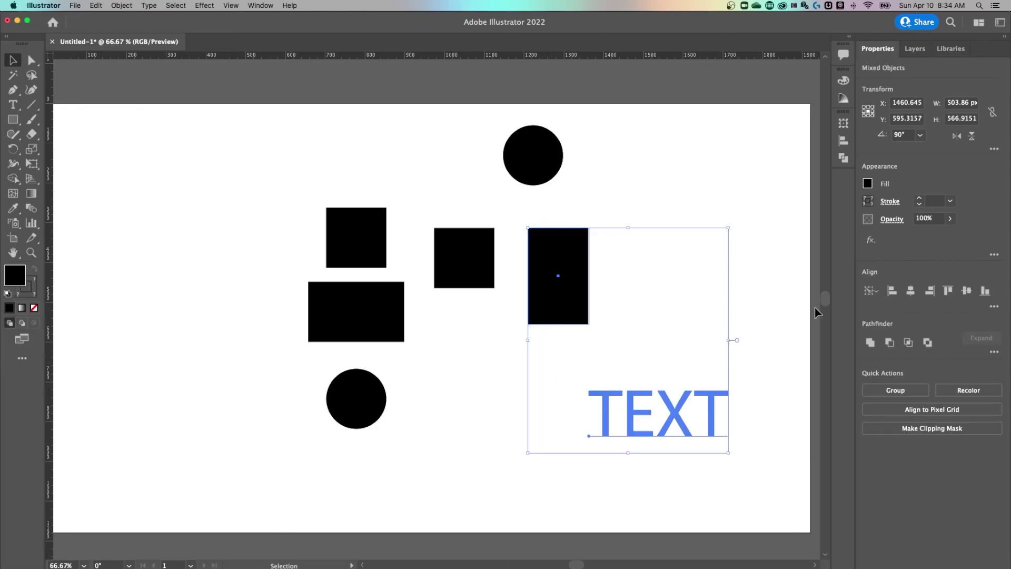
# Move the tall rectangle straight down toward the word TEXT
pyautogui.click(894, 296)
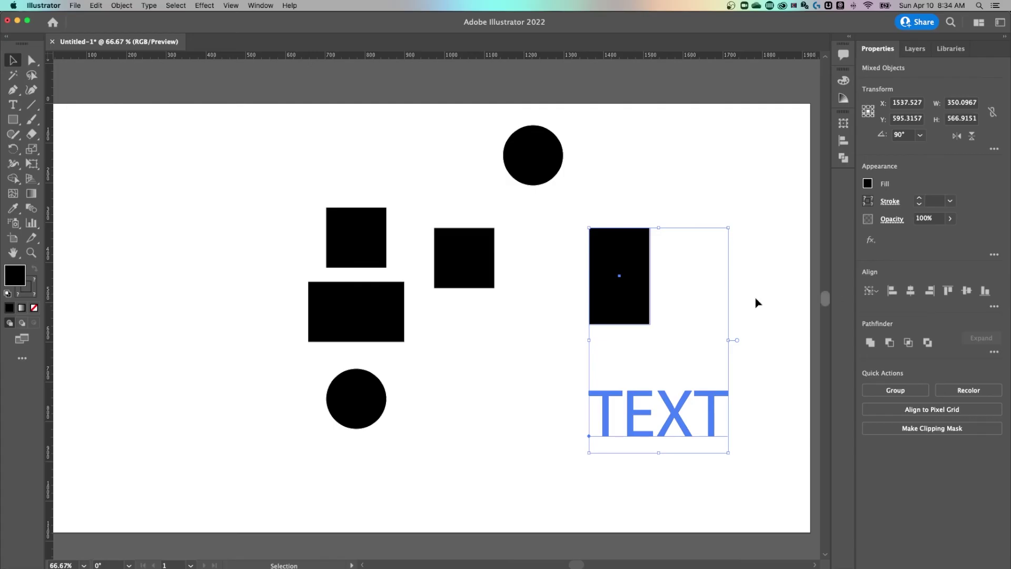
pyautogui.click(659, 210)
pyautogui.moveTo(632, 254); pyautogui.dragTo(636, 303)
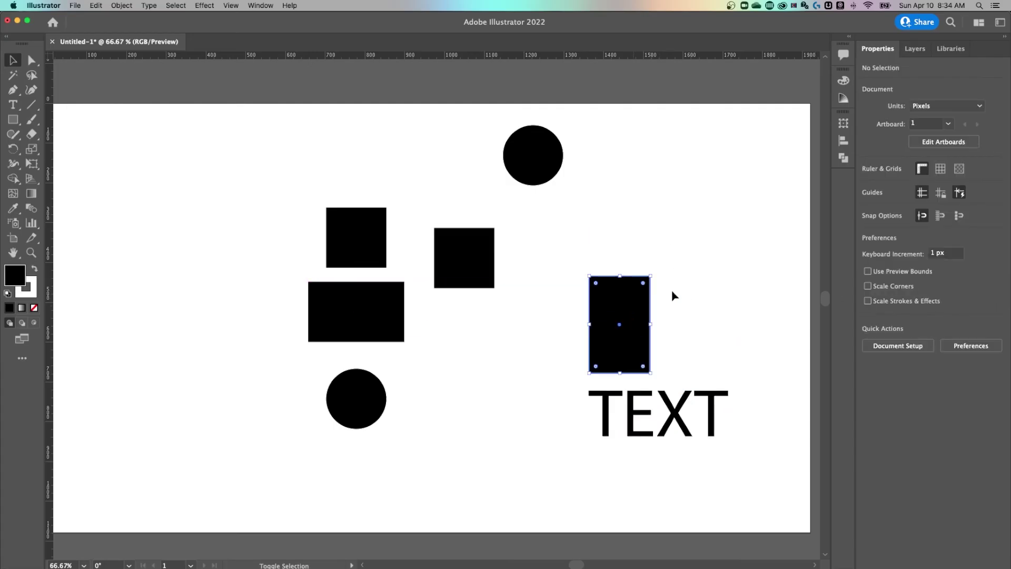
pyautogui.click(674, 295)
# Select the tall rectangle and TEXT and centre them horizontally on each other
pyautogui.moveTo(698, 340); pyautogui.dragTo(618, 444)
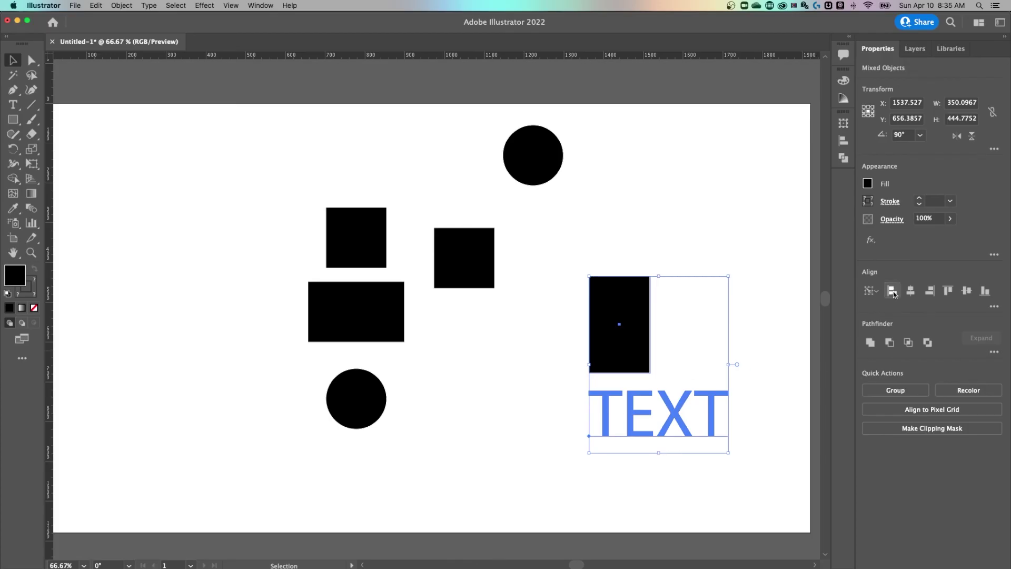
pyautogui.click(930, 290)
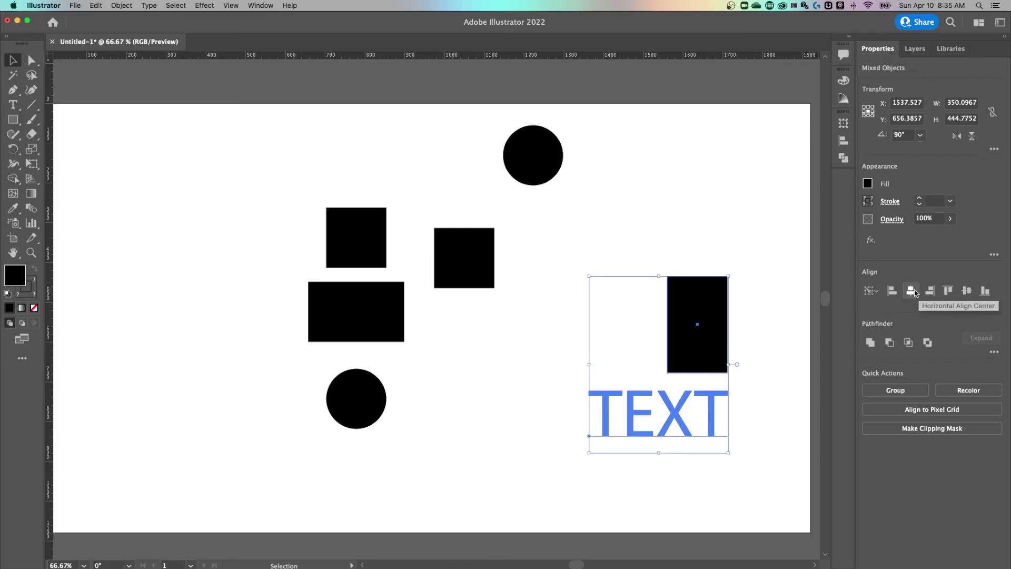
pyautogui.click(910, 290)
pyautogui.click(891, 290)
pyautogui.moveTo(728, 214); pyautogui.dragTo(580, 476)
pyautogui.click(910, 290)
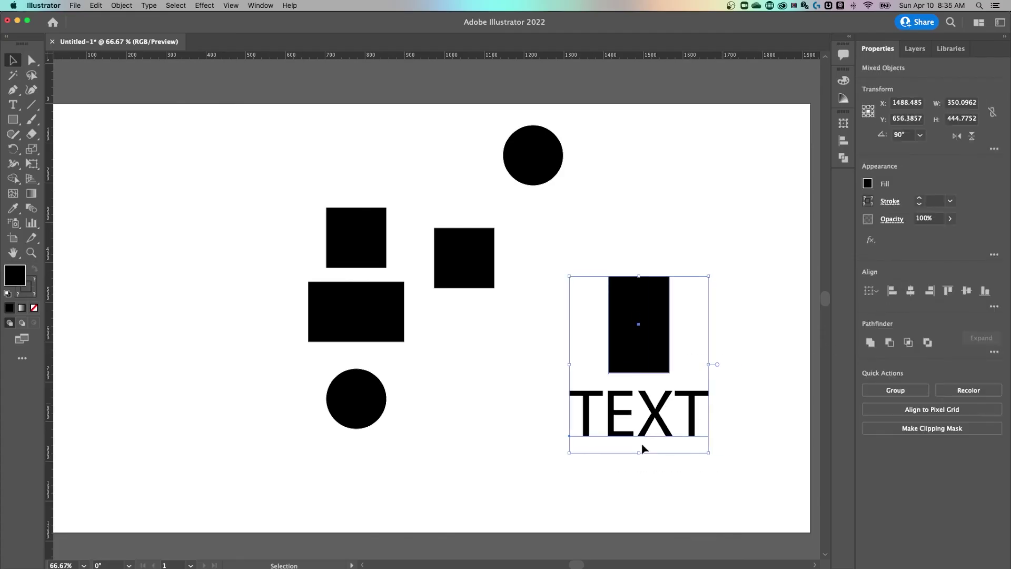
# Give TEXT centred paragraph alignment and centre it under the tall rectangle as key object
pyautogui.click(766, 408)
pyautogui.click(657, 411)
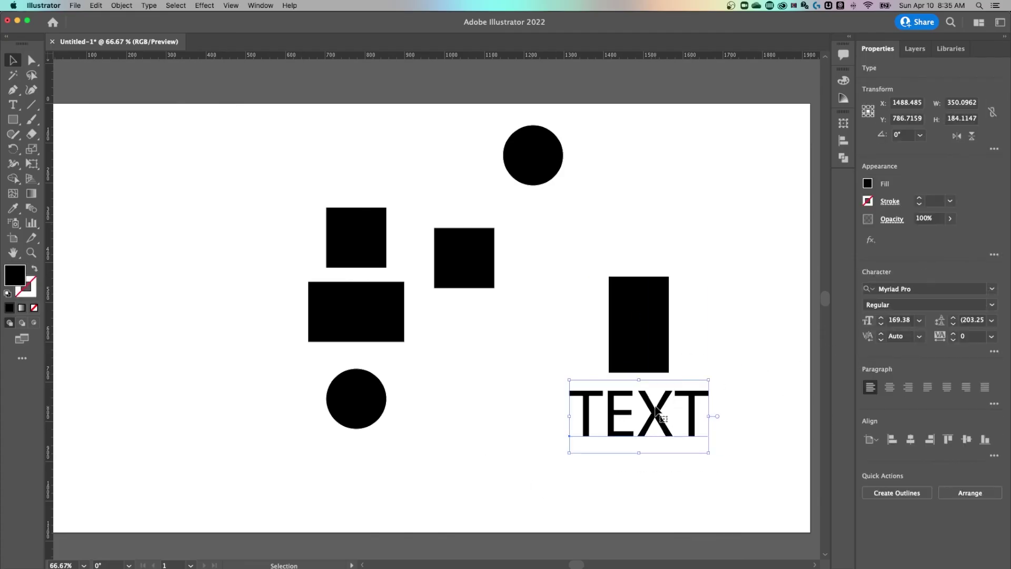
pyautogui.click(889, 390)
pyautogui.moveTo(713, 309); pyautogui.dragTo(559, 441)
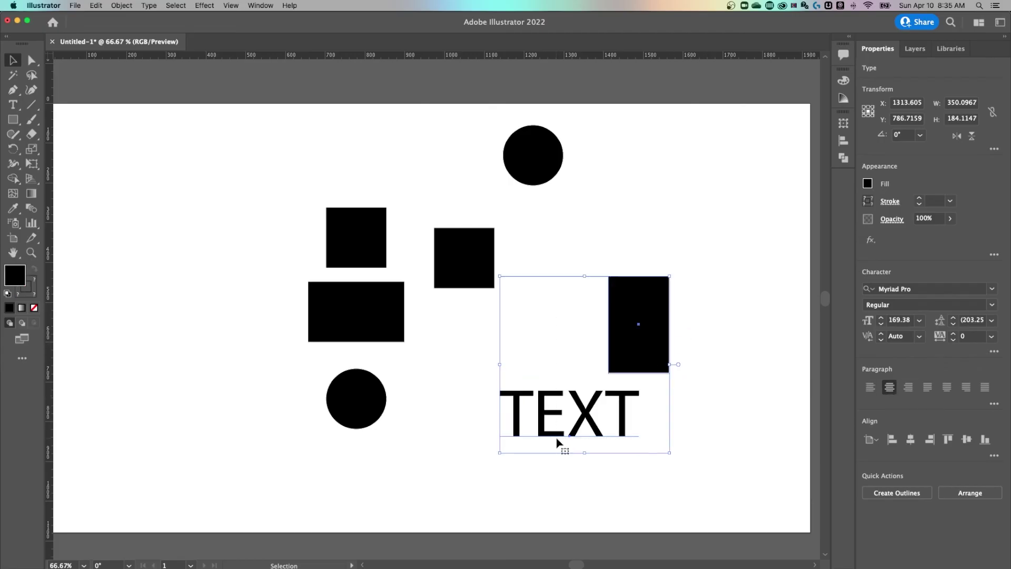
pyautogui.click(632, 318)
pyautogui.click(911, 290)
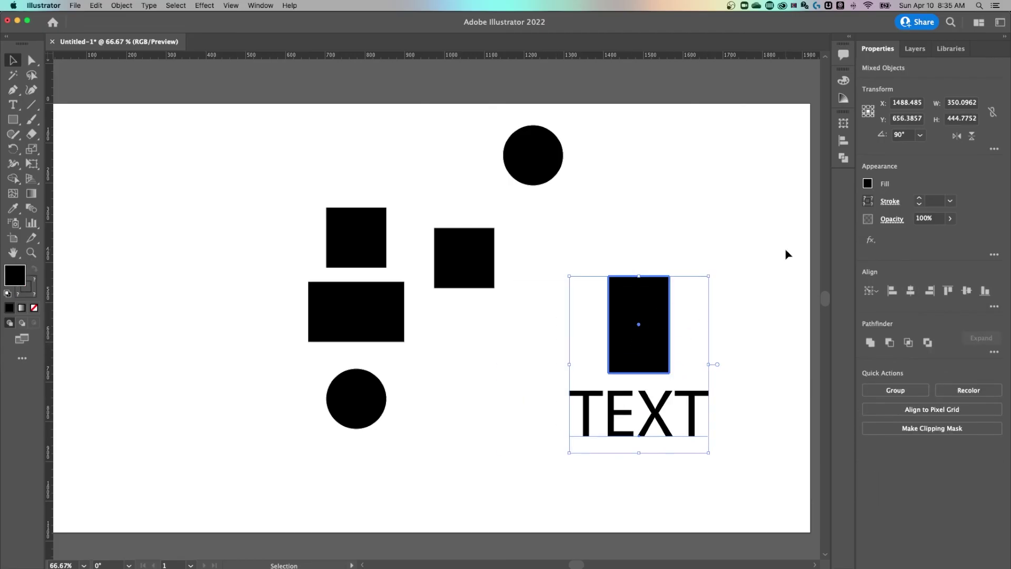
pyautogui.click(755, 290)
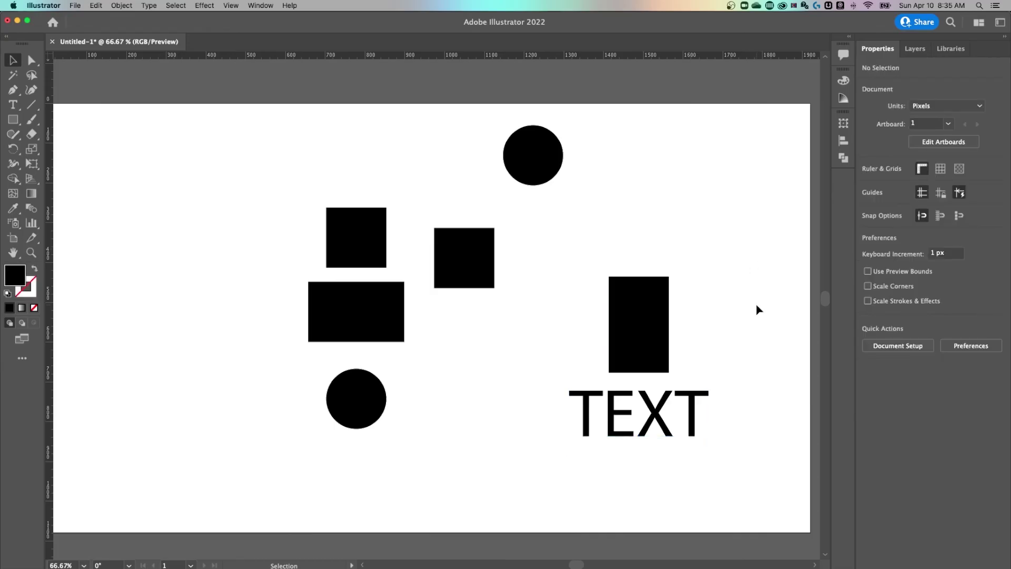
pyautogui.moveTo(734, 224); pyautogui.dragTo(363, 416)
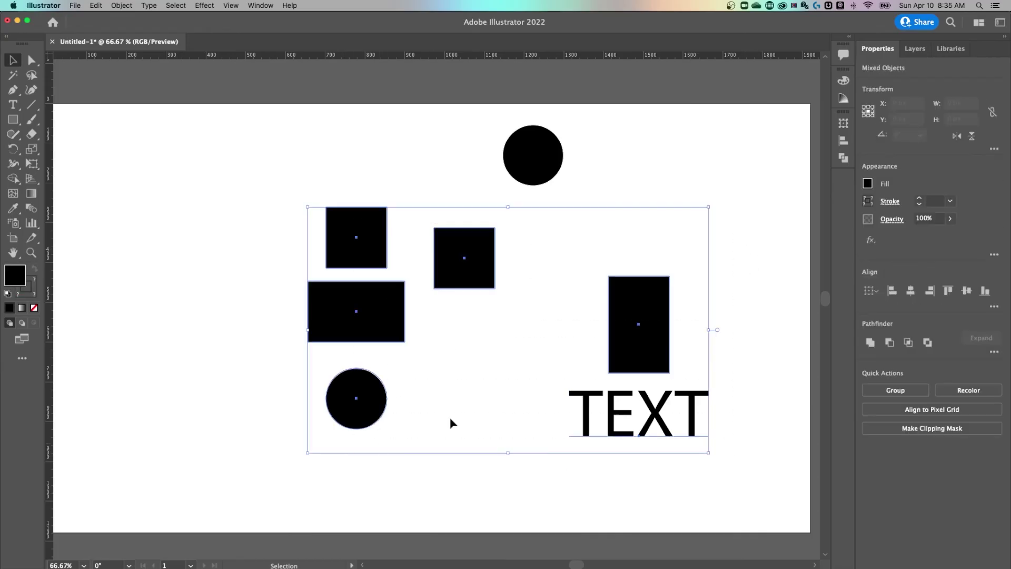
pyautogui.click(993, 306)
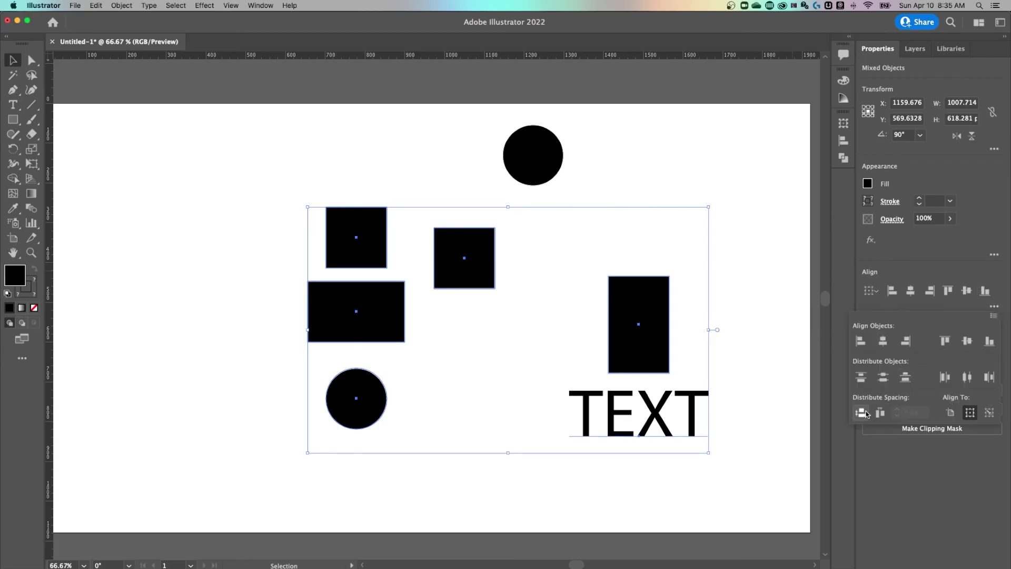